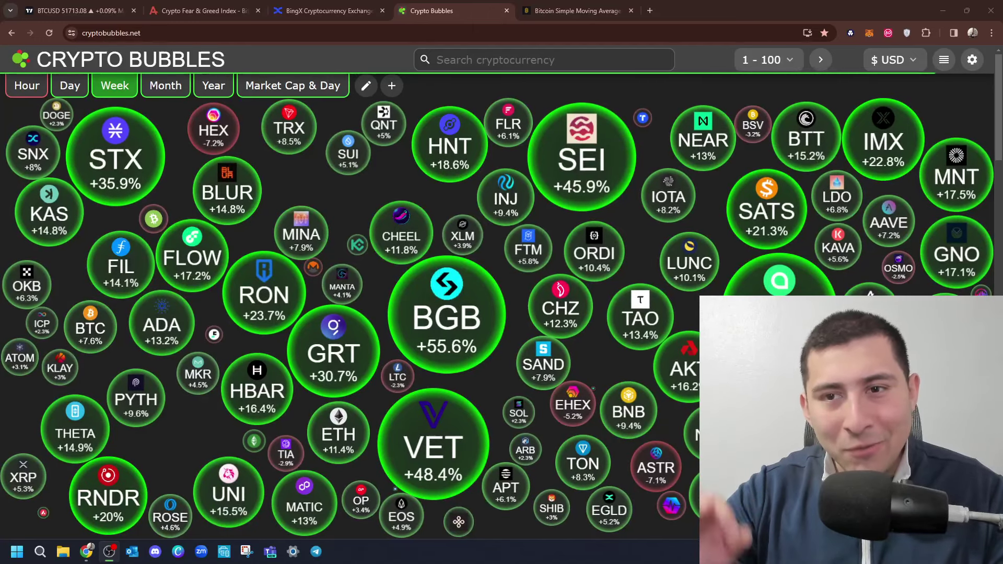
View the Bitcoin simple moving average chart on Bitbo, and return to the BTCUSD chart in TradingView.
{"action": "left_click", "coordinate": [529, 5]}
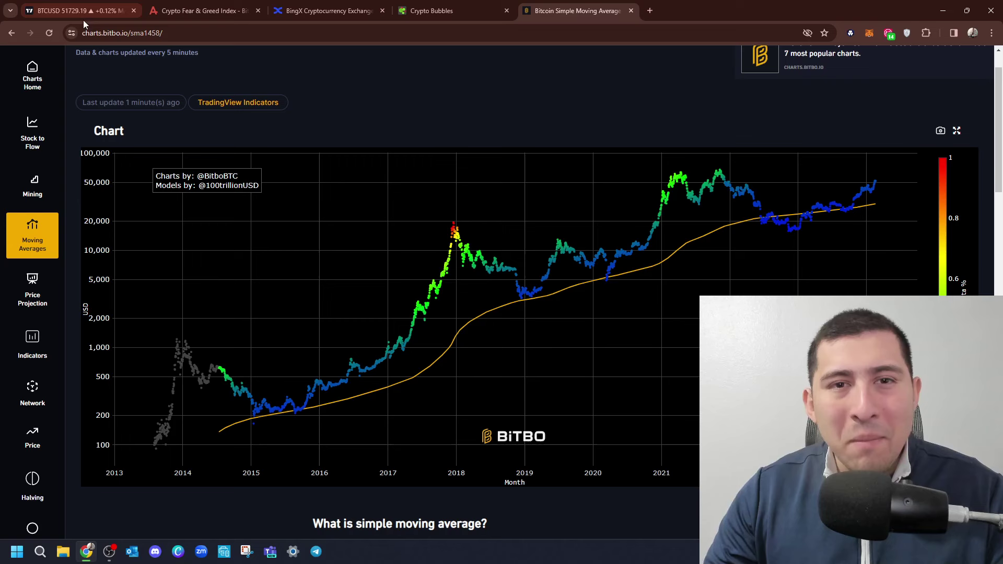
{"action": "left_click", "coordinate": [82, 7]}
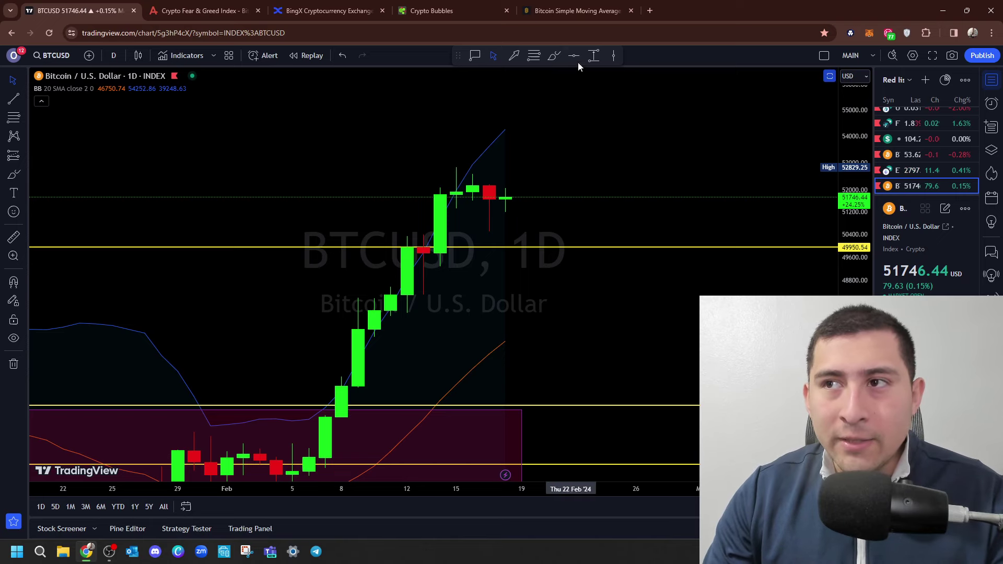
Circle the latest daily BTCUSD candles with the brush, and draw an arrow to them with a handwritten letter M beside it.
{"action": "left_click", "coordinate": [554, 55]}
{"action": "left_click_drag", "start_coordinate": [504, 166], "coordinate": [439, 179]}
{"action": "left_click_drag", "start_coordinate": [433, 213], "coordinate": [482, 224]}
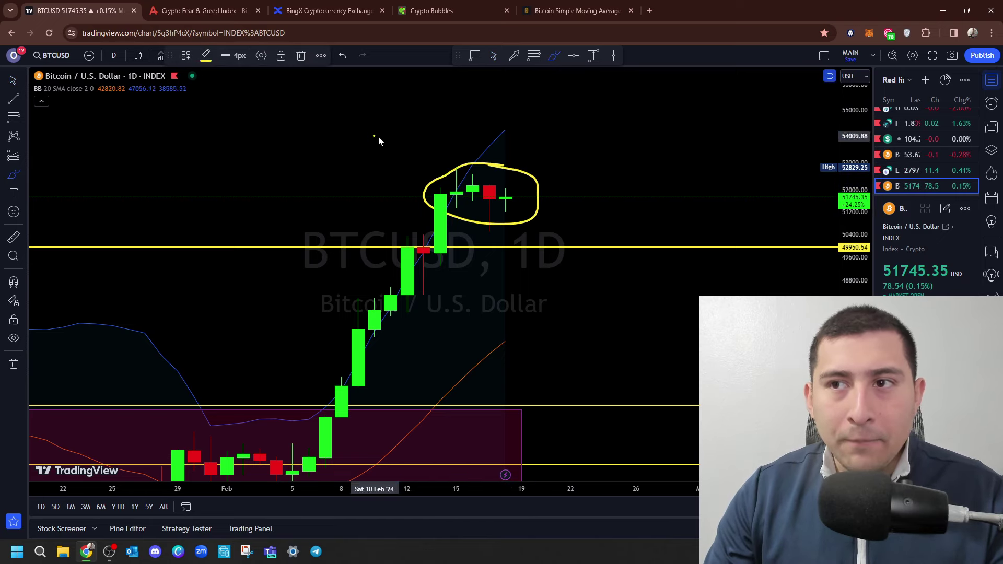
{"action": "mouse_move", "coordinate": [378, 136]}
{"action": "left_mouse_down"}
{"action": "mouse_move", "coordinate": [415, 165]}
{"action": "mouse_move", "coordinate": [439, 162]}
{"action": "left_mouse_up"}
{"action": "left_click_drag", "start_coordinate": [440, 140], "coordinate": [436, 167]}
{"action": "left_click_drag", "start_coordinate": [341, 123], "coordinate": [358, 164]}
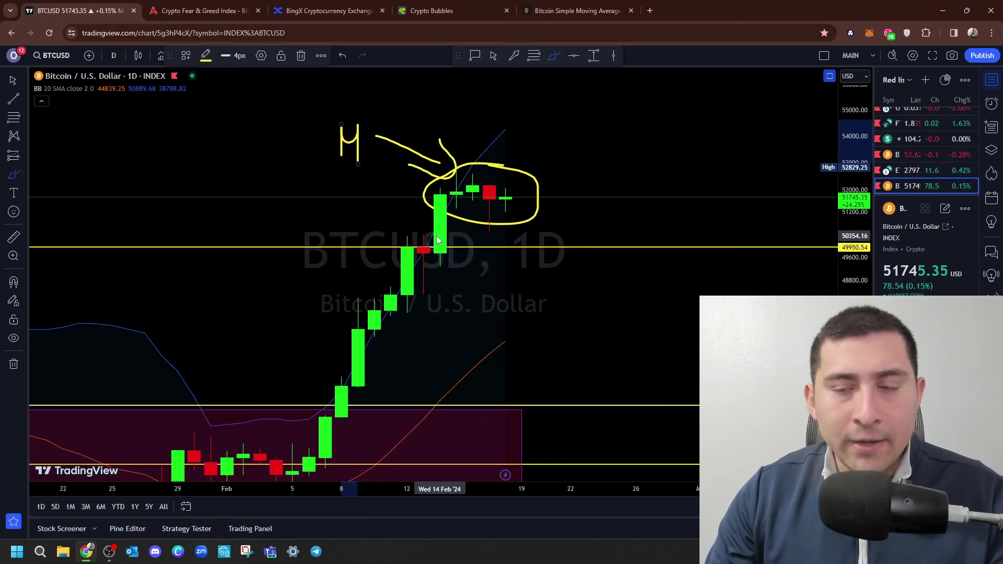
{"action": "left_click", "coordinate": [492, 56]}
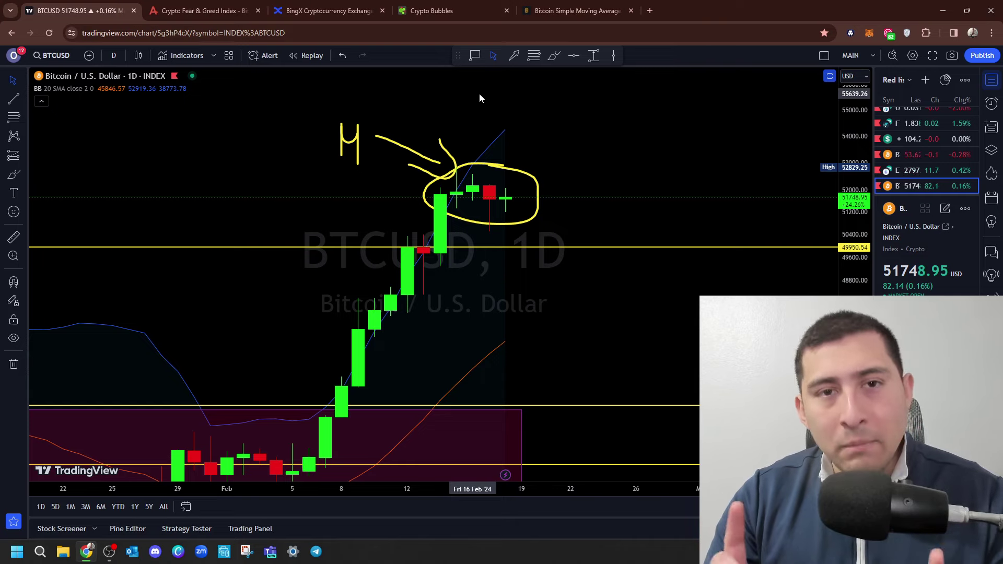
Set the BTCUSD chart to the 1 month timeframe with the price scale reset, and hide all drawings and indicators.
{"action": "left_click", "coordinate": [114, 56]}
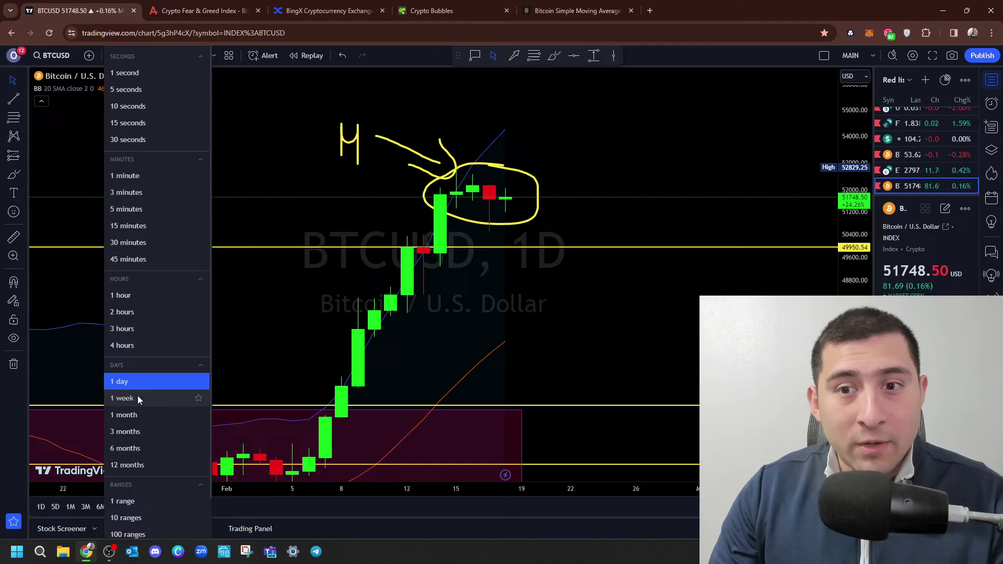
{"action": "left_click", "coordinate": [132, 418]}
{"action": "double_click", "coordinate": [860, 121]}
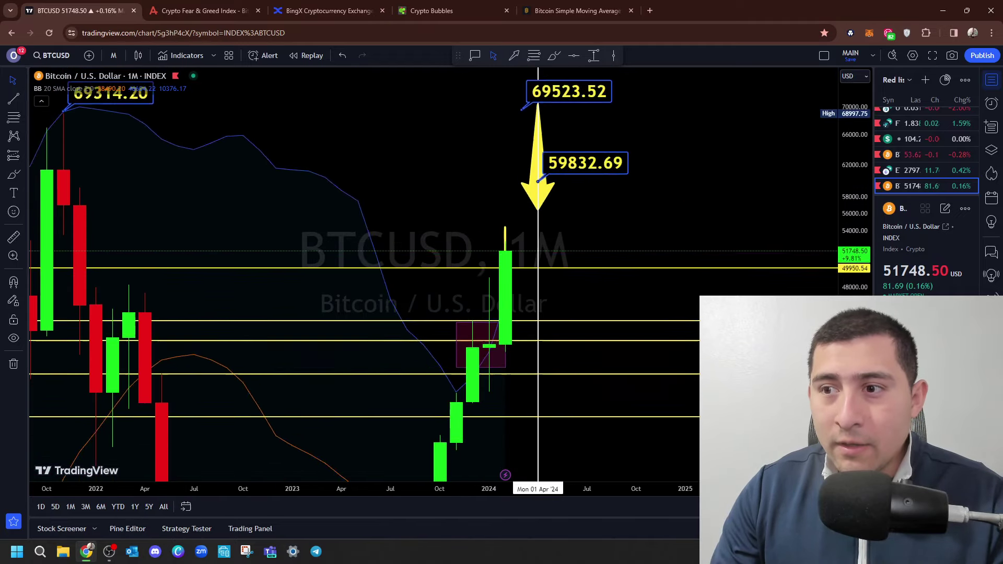
{"action": "scroll", "coordinate": [719, 277], "scroll_direction": "up", "scroll_amount": 3}
{"action": "left_click_drag", "start_coordinate": [669, 105], "coordinate": [722, 112]}
{"action": "left_click", "coordinate": [13, 339]}
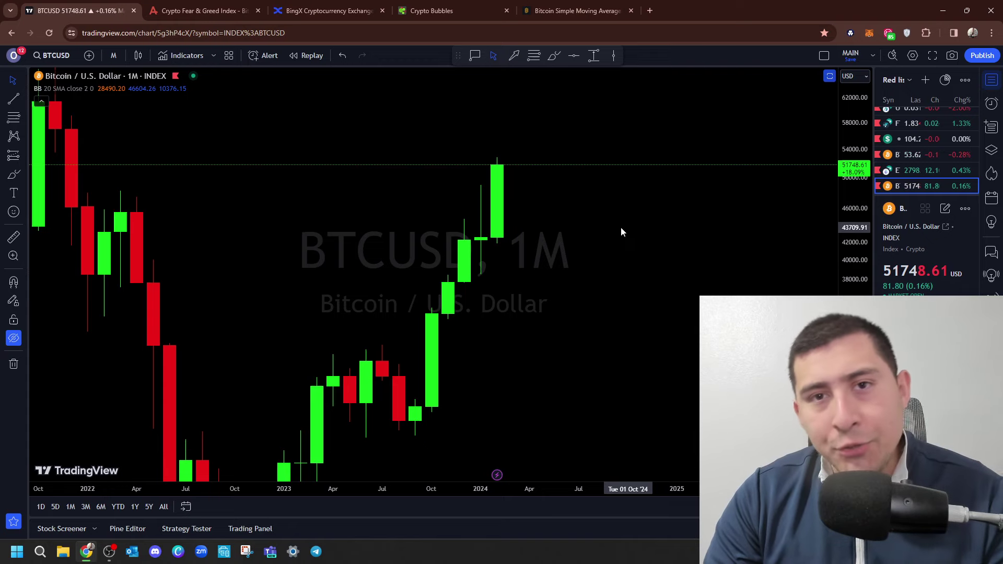
Check the Crypto Fear & Greed Index, and return to TradingView to view the monthly BTCUSD candles since 2021.
{"action": "left_click", "coordinate": [205, 10]}
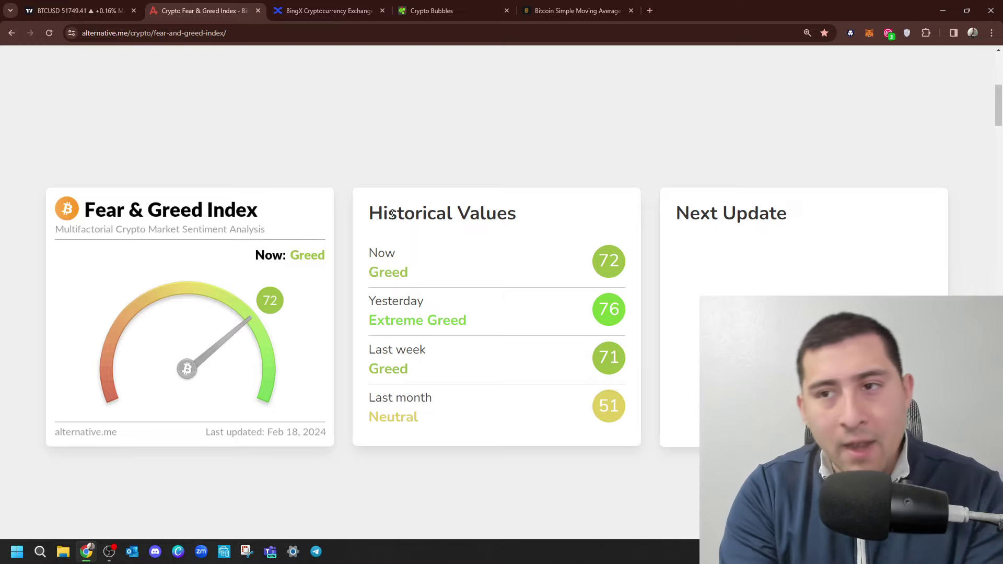
{"action": "key", "text": "ctrl+shift+Tab"}
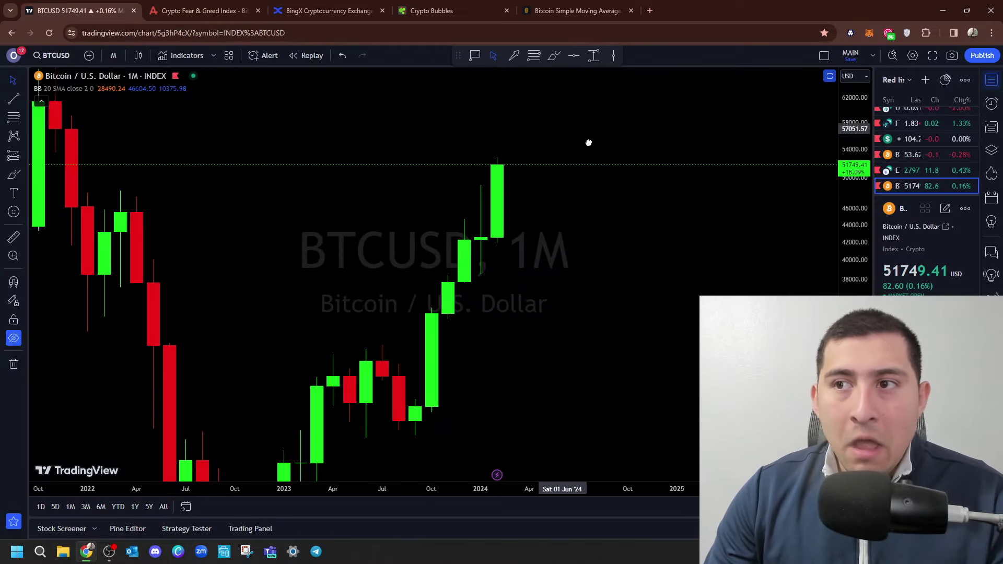
{"action": "scroll", "coordinate": [600, 168], "scroll_direction": "up", "scroll_amount": 5}
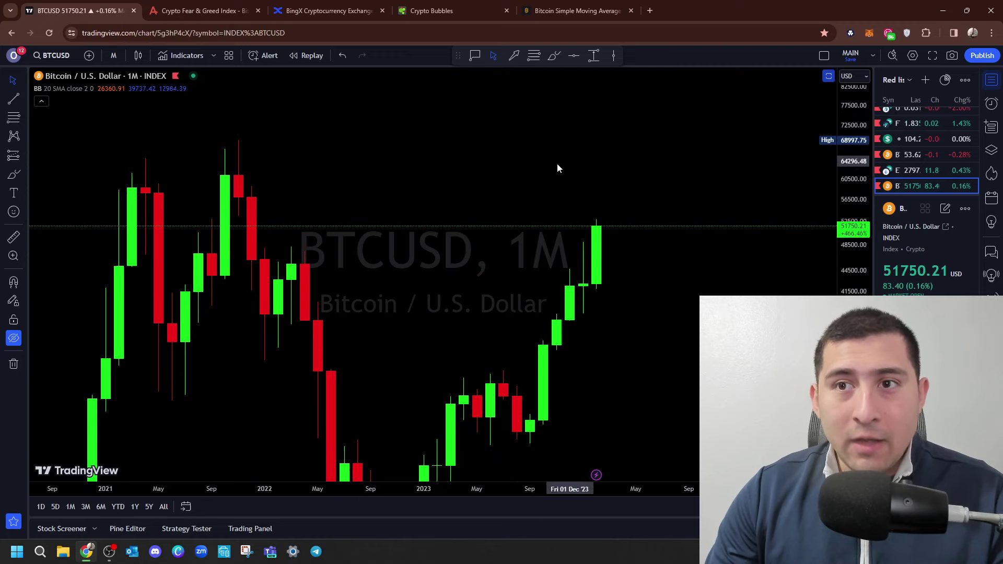
{"action": "left_click_drag", "start_coordinate": [556, 163], "coordinate": [613, 159]}
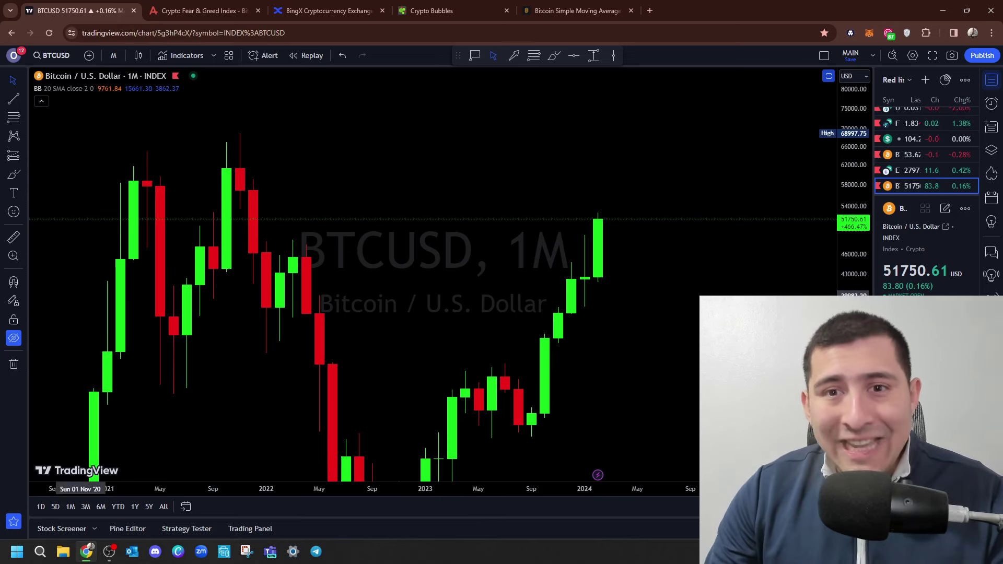
Show the hidden drawings and indicators again, and bring the price notes around the April 2024 line into view.
{"action": "left_click", "coordinate": [14, 338]}
{"action": "left_click_drag", "start_coordinate": [609, 338], "coordinate": [579, 337]}
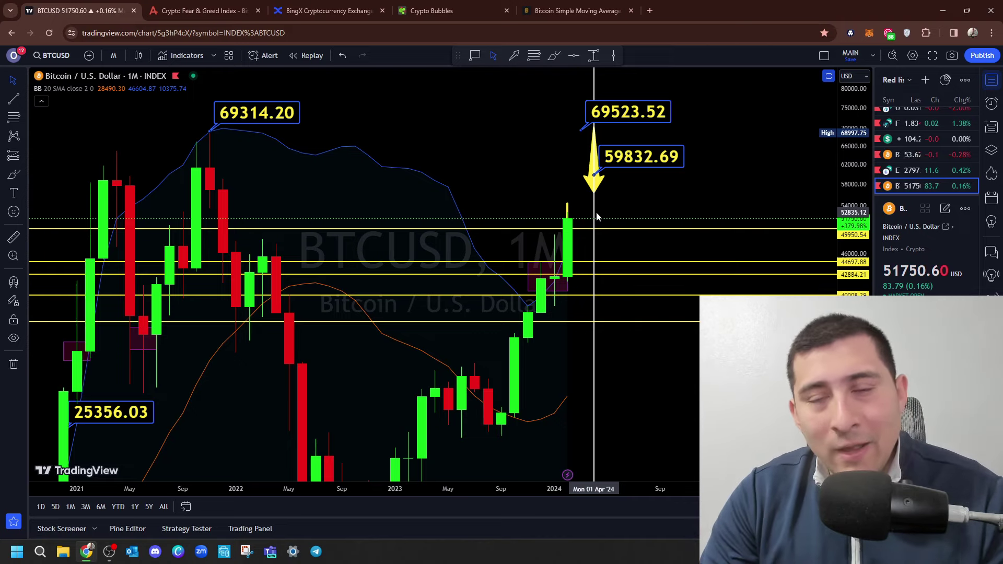
{"action": "left_click_drag", "start_coordinate": [722, 145], "coordinate": [526, 217]}
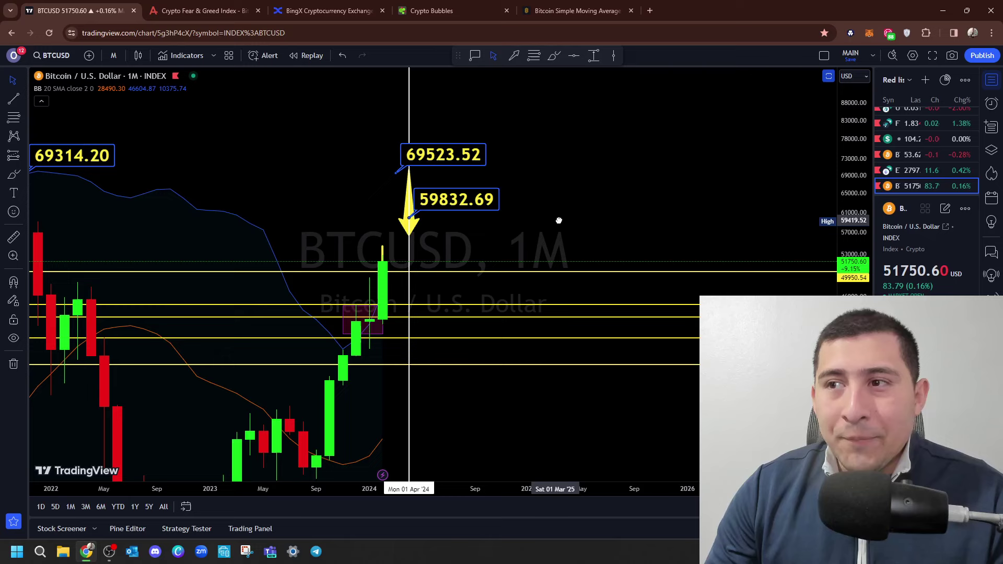
{"action": "scroll", "coordinate": [494, 179], "scroll_direction": "up", "scroll_amount": 2}
{"action": "left_click_drag", "start_coordinate": [495, 179], "coordinate": [588, 249]}
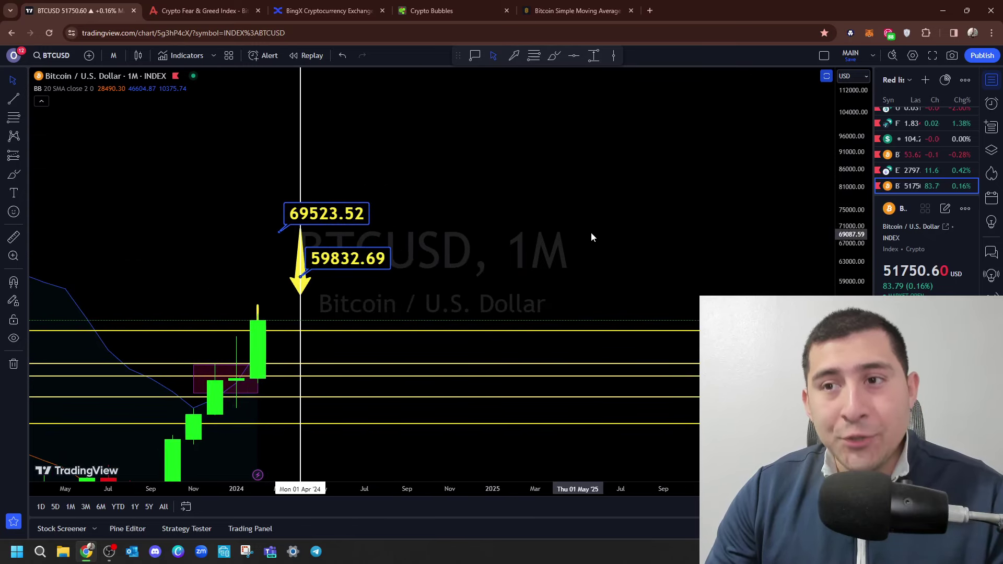
{"action": "scroll", "coordinate": [594, 235], "scroll_direction": "up", "scroll_amount": 1}
Delete the yellow arrow on the April 2024 line, and move the lower price note to 60253.69.
{"action": "left_click", "coordinate": [276, 271]}
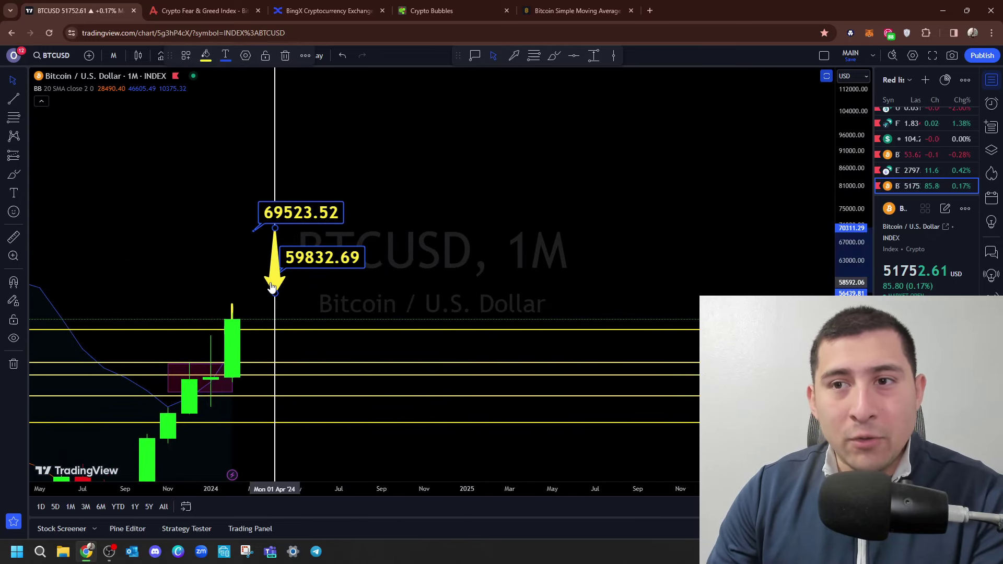
{"action": "key", "text": "Delete"}
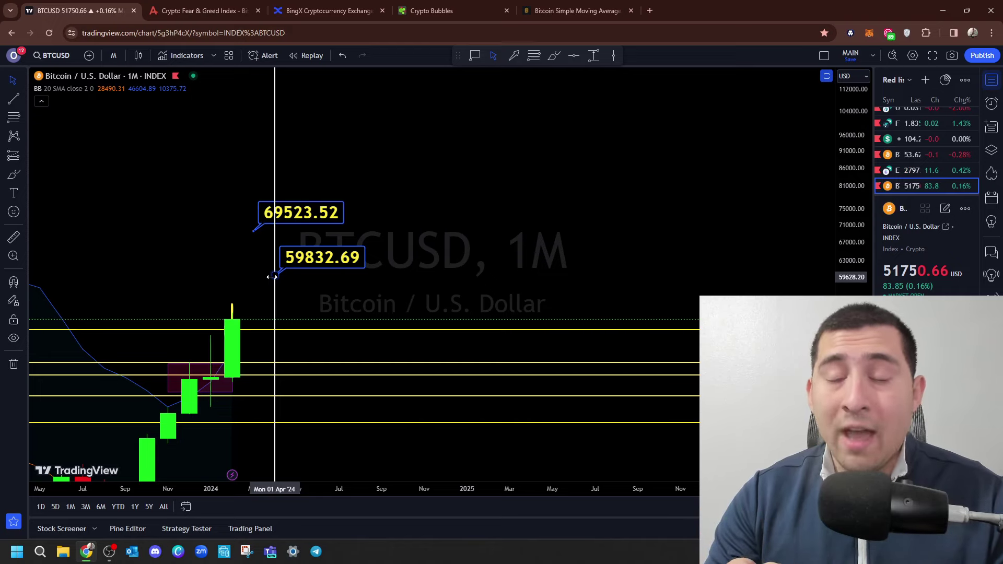
{"action": "left_click_drag", "start_coordinate": [272, 277], "coordinate": [275, 272]}
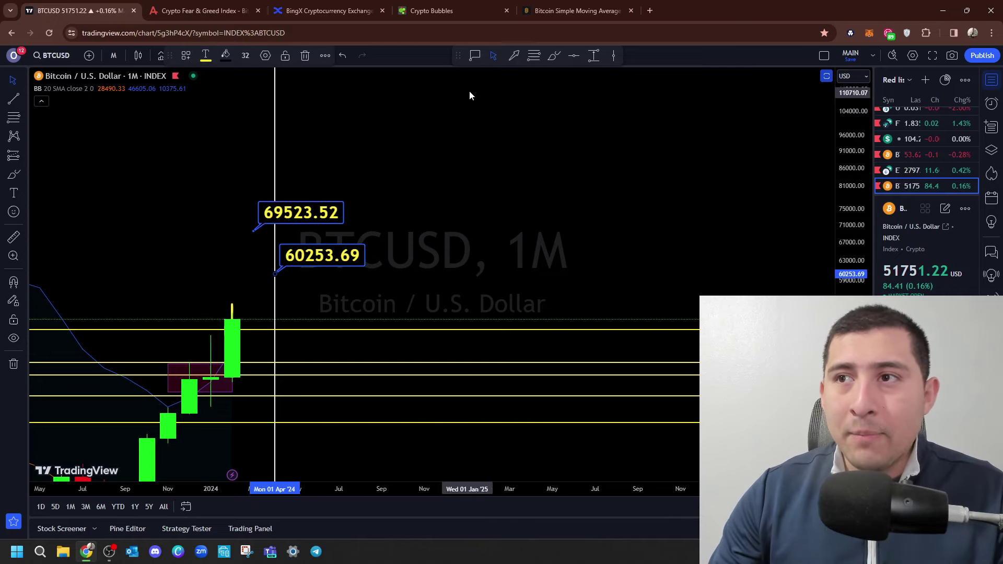
Brush a rising price path from April 2024 to about June 2025, and move the 69523.52 note to its end at 89800.78.
{"action": "left_click", "coordinate": [554, 55]}
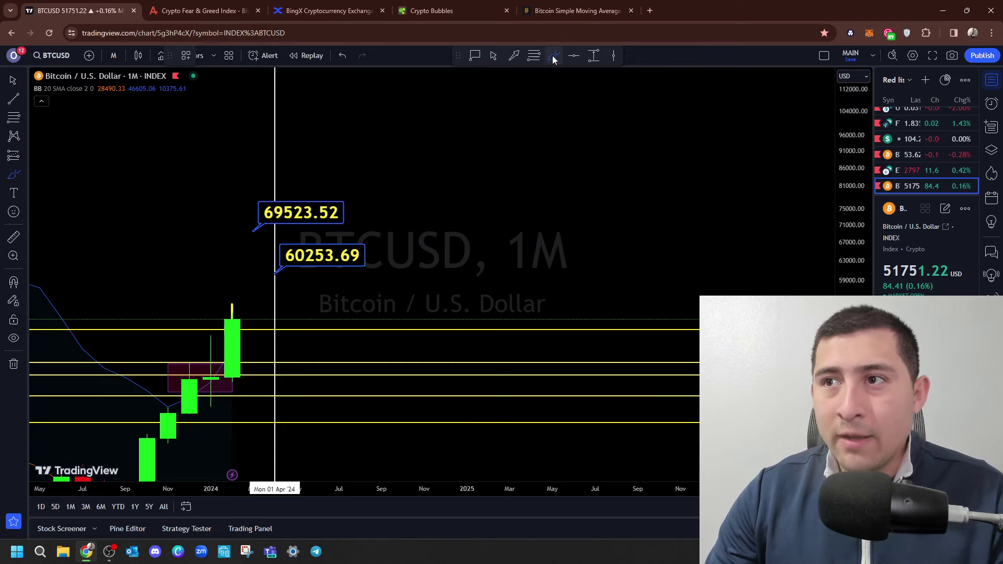
{"action": "mouse_move", "coordinate": [275, 275]}
{"action": "left_mouse_down"}
{"action": "mouse_move", "coordinate": [340, 249]}
{"action": "mouse_move", "coordinate": [423, 254]}
{"action": "left_mouse_up"}
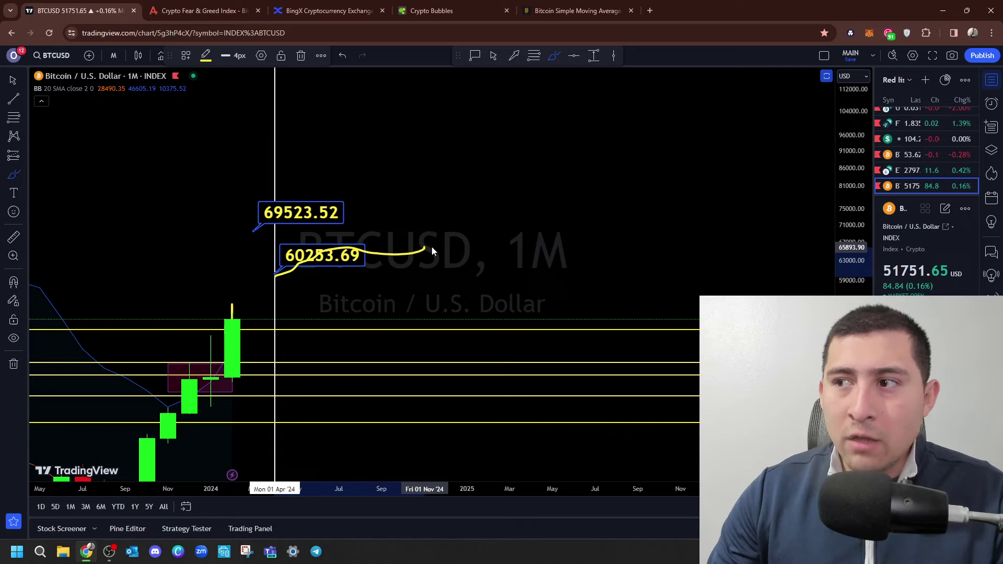
{"action": "left_click_drag", "start_coordinate": [432, 251], "coordinate": [445, 239]}
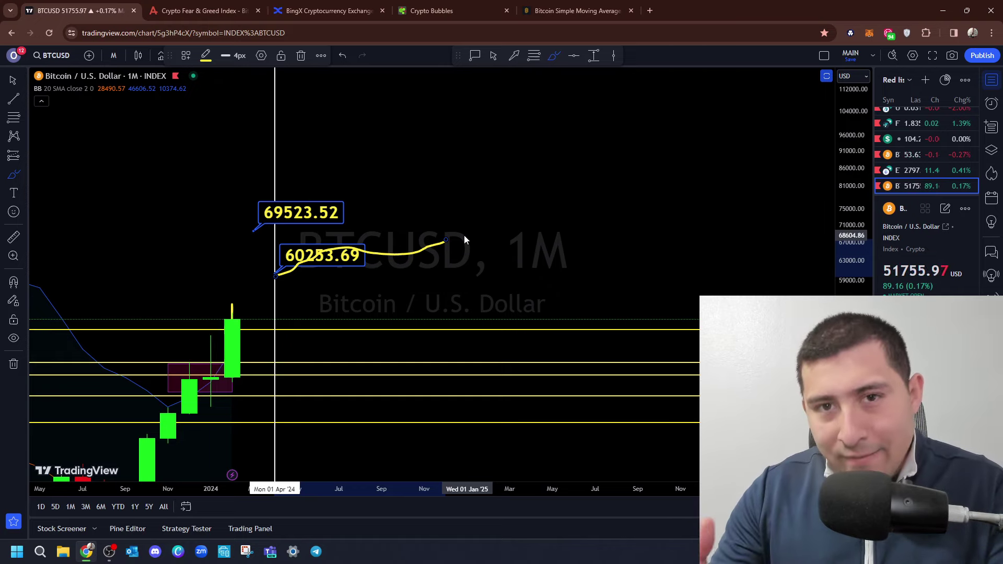
{"action": "left_click_drag", "start_coordinate": [489, 227], "coordinate": [573, 156]}
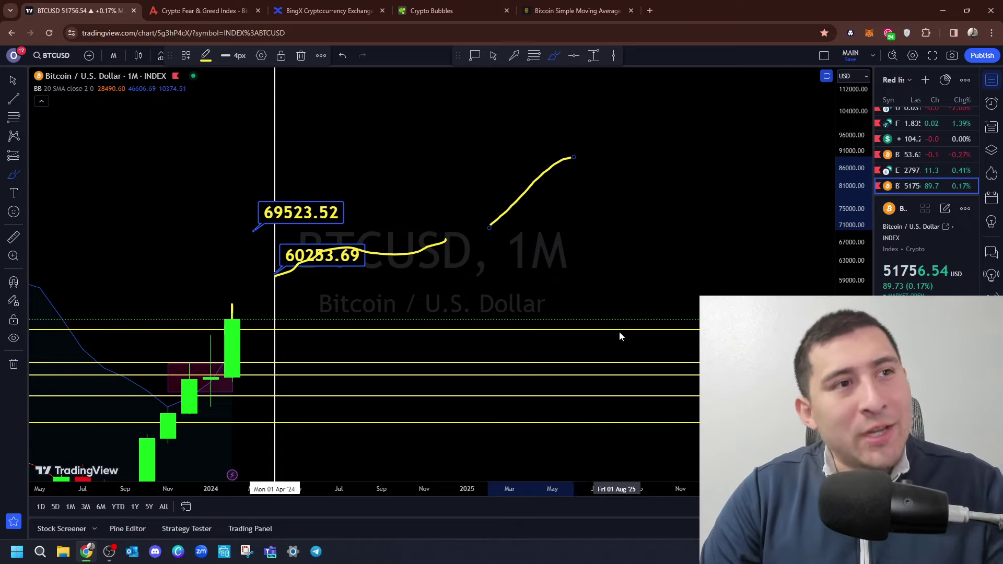
{"action": "key", "text": "Escape"}
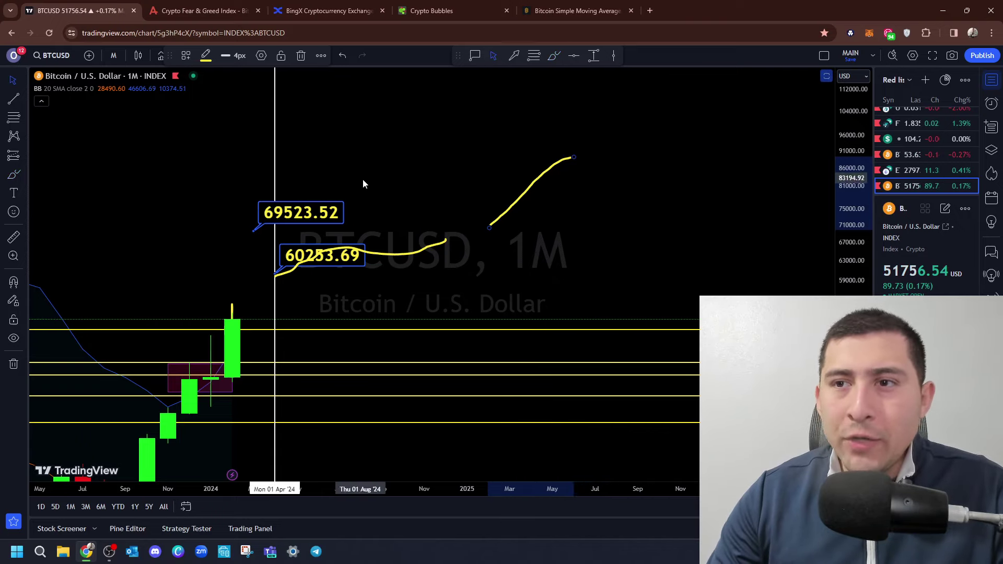
{"action": "left_click_drag", "start_coordinate": [312, 213], "coordinate": [632, 137]}
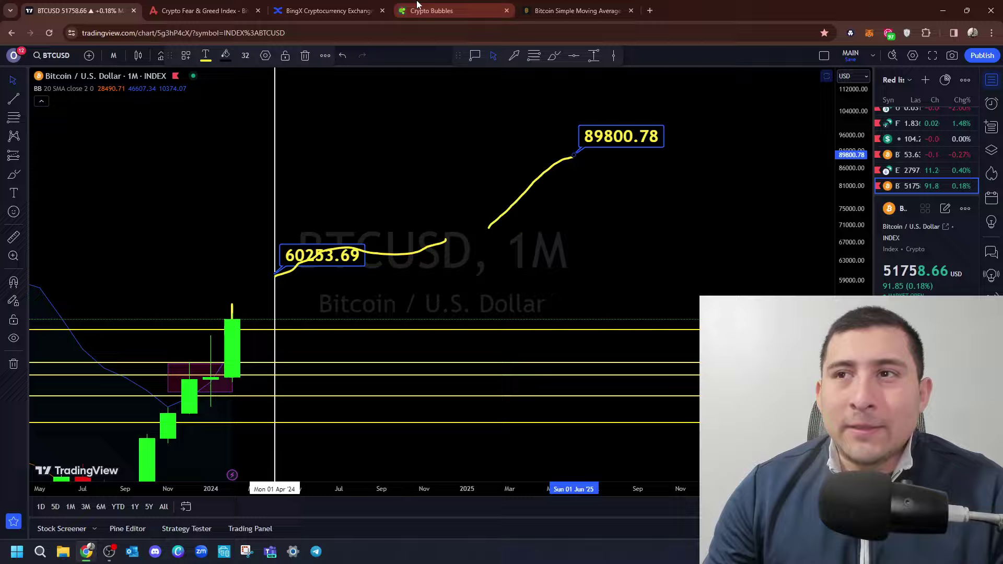
Switch to Crypto Bubbles and compare the top 100 coins' performance over the month and the year.
{"action": "left_click", "coordinate": [431, 11]}
{"action": "left_click", "coordinate": [166, 86]}
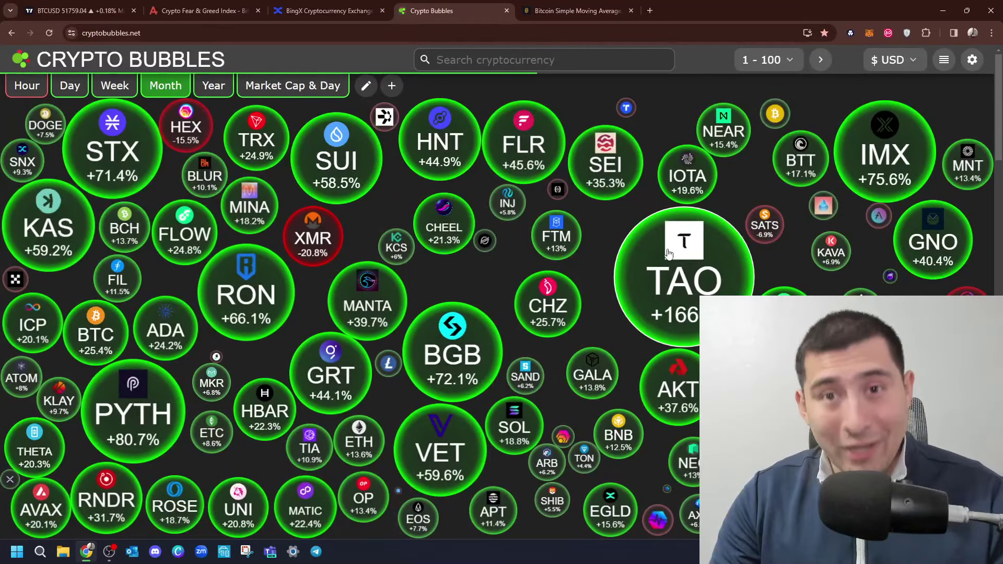
{"action": "left_click", "coordinate": [230, 90]}
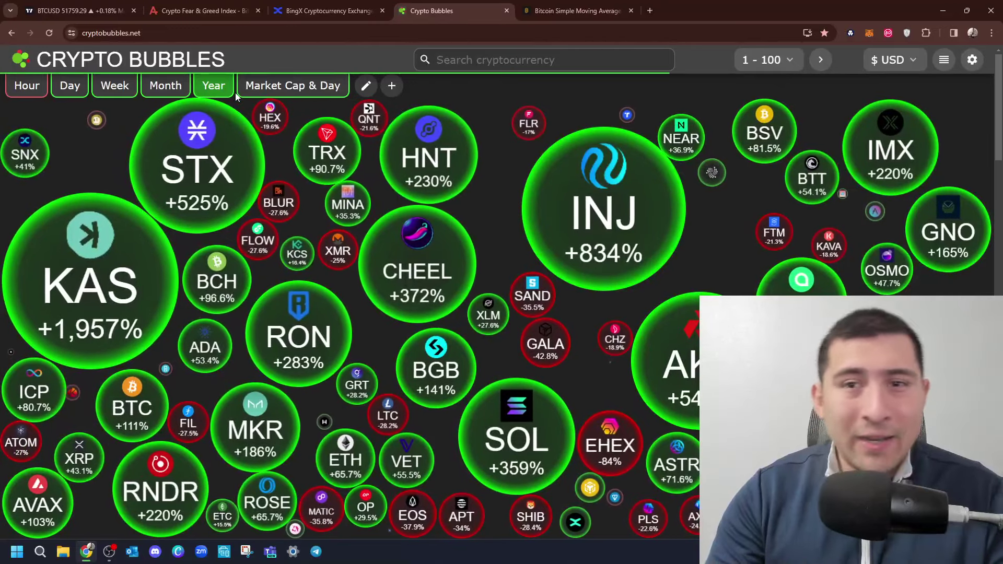
Examine the yearly price details of Kaspa and Stacks, closing each detail window.
{"action": "left_click", "coordinate": [91, 271]}
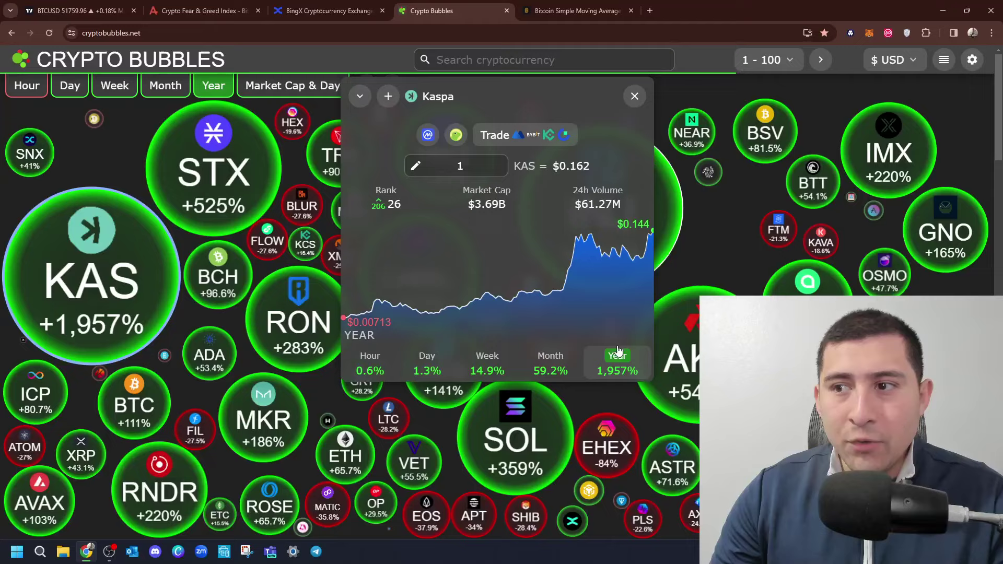
{"action": "left_click", "coordinate": [633, 95]}
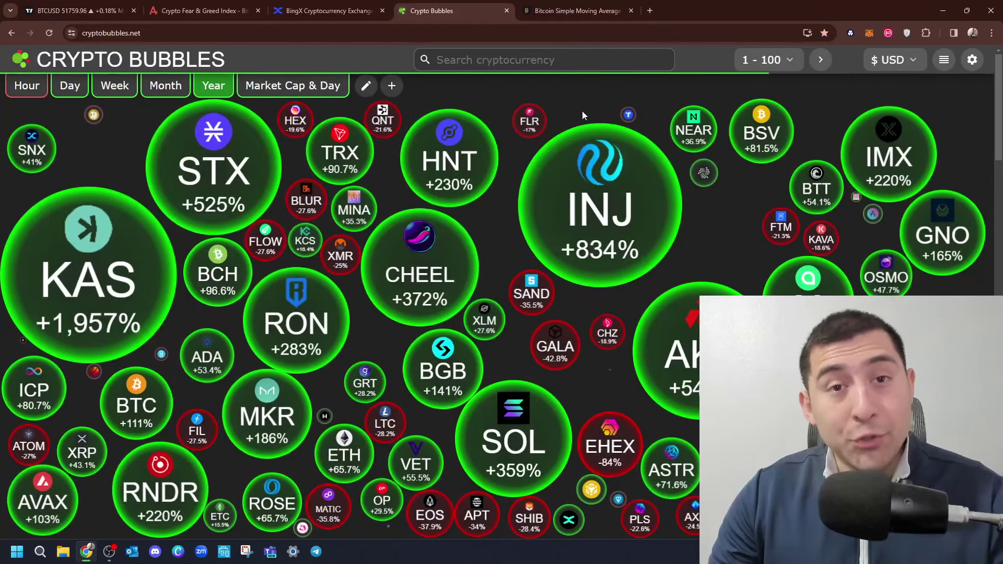
{"action": "left_click", "coordinate": [236, 148]}
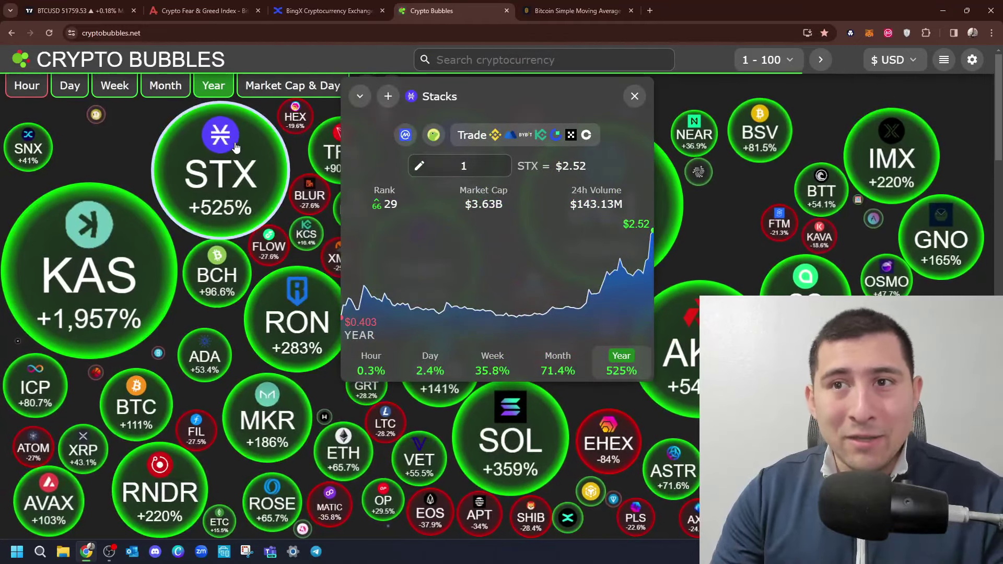
{"action": "left_click", "coordinate": [635, 96]}
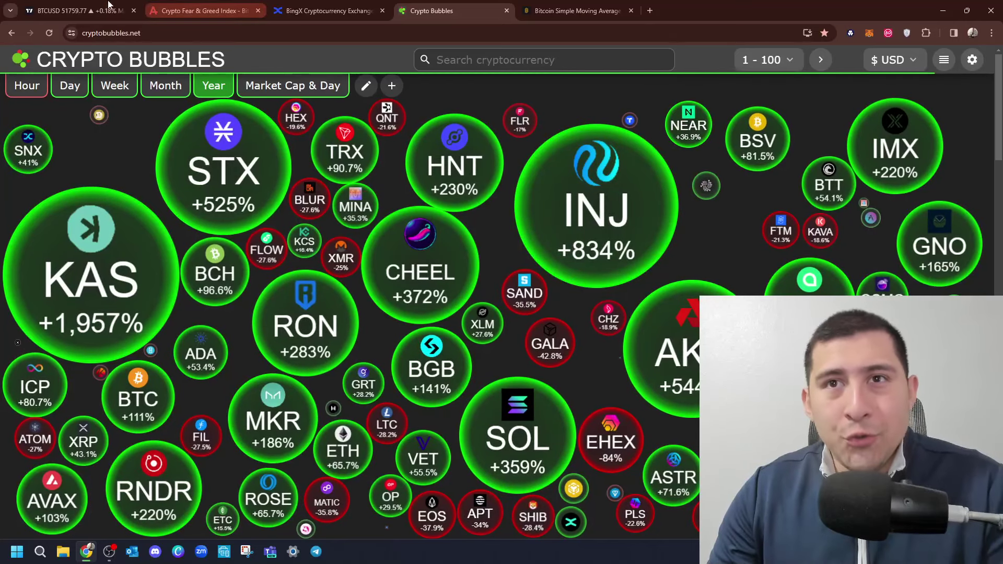
Switch to BingX and review the asset list and position PnL in the Fund Account.
{"action": "left_click", "coordinate": [329, 10]}
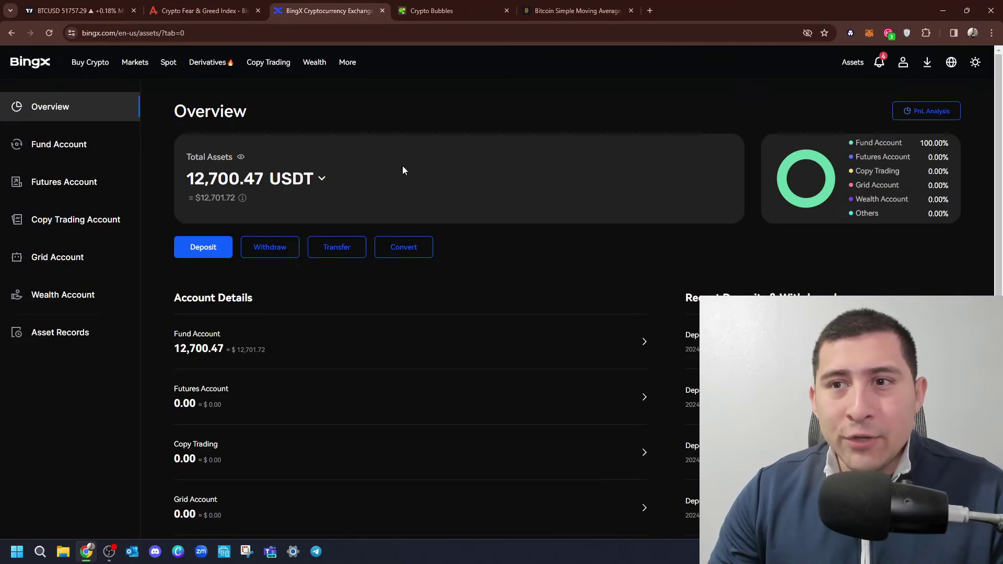
{"action": "left_click", "coordinate": [410, 347]}
{"action": "scroll", "coordinate": [160, 281], "scroll_direction": "down", "scroll_amount": 5}
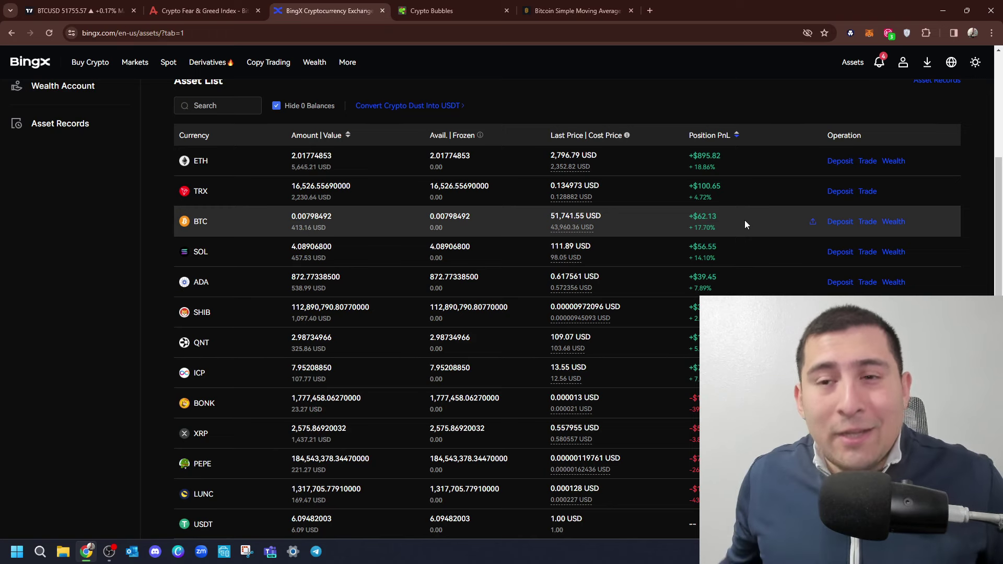
Return to the BTCUSD chart in TradingView and set it to the 1 week timeframe.
{"action": "left_click", "coordinate": [78, 11]}
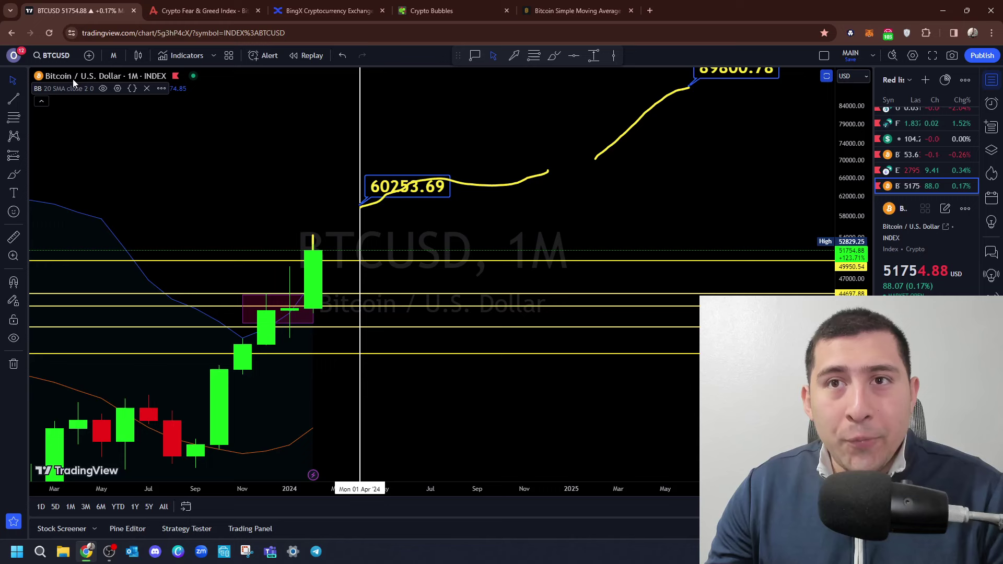
{"action": "left_click", "coordinate": [113, 55]}
{"action": "left_click", "coordinate": [126, 399]}
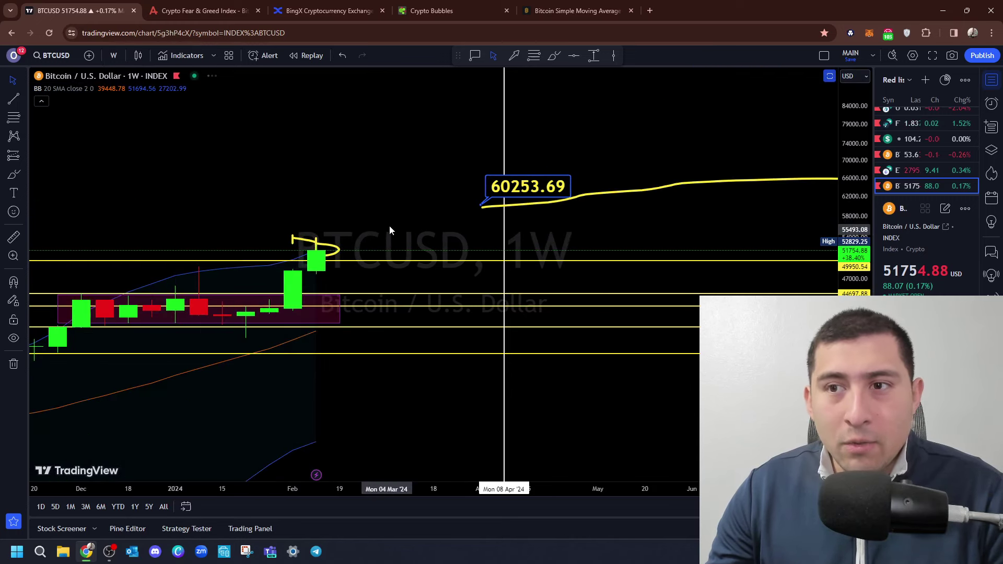
{"action": "scroll", "coordinate": [327, 196], "scroll_direction": "up", "scroll_amount": 1}
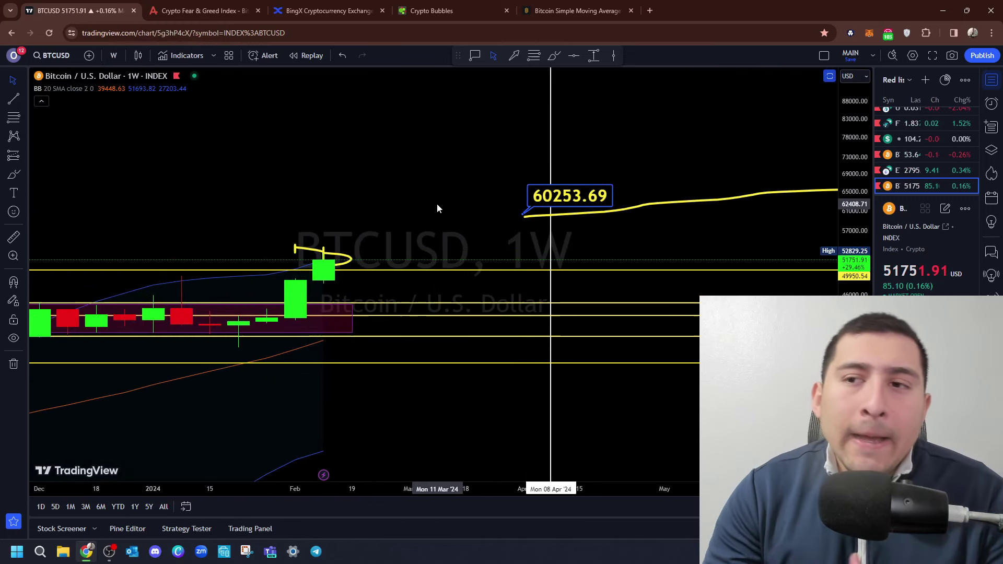
Measure the time span from the 12 Feb '24 weekly candle to the vertical line at 8 Apr '24.
{"action": "left_click", "coordinate": [13, 236]}
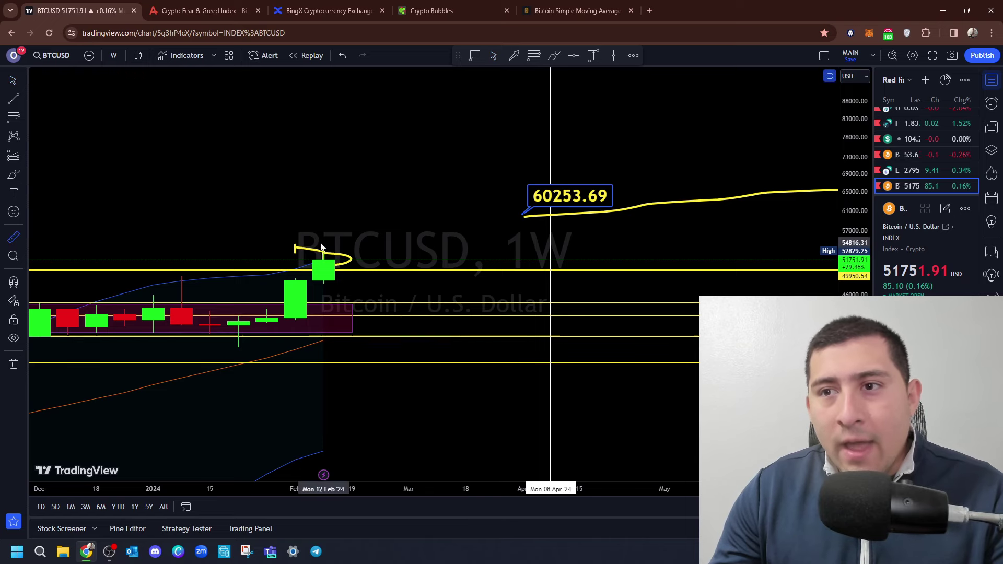
{"action": "left_click", "coordinate": [323, 231]}
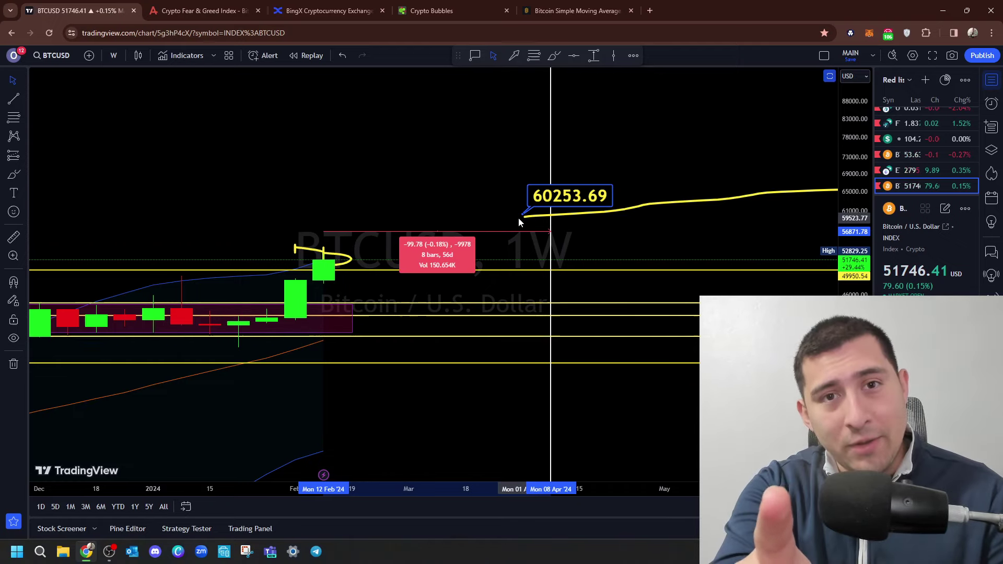
Check the total assets in the BingX Fund Account and return to the weekly BTCUSD chart in TradingView.
{"action": "key", "text": "ctrl+3"}
{"action": "scroll", "coordinate": [453, 168], "scroll_direction": "up", "scroll_amount": 4}
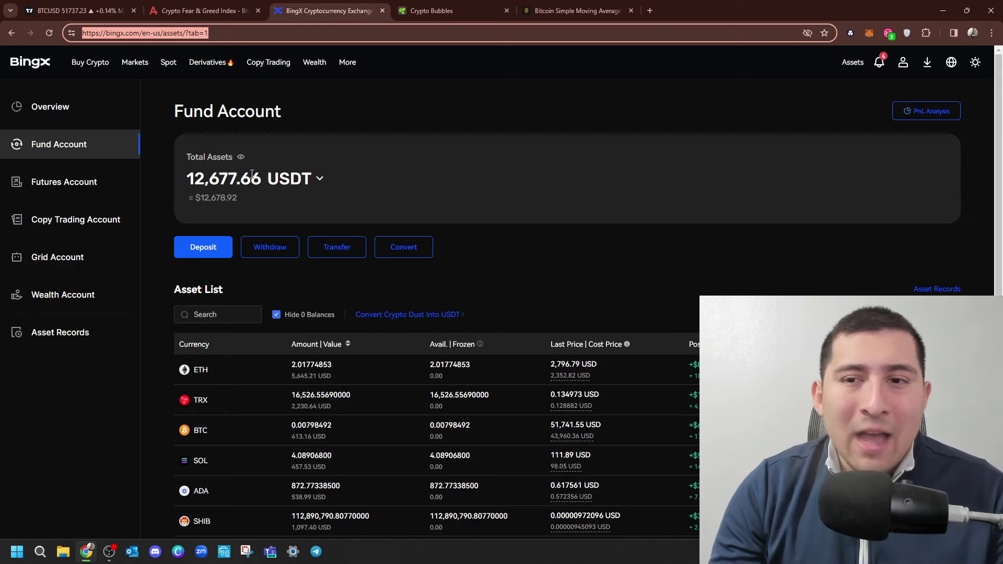
{"action": "left_click", "coordinate": [78, 10]}
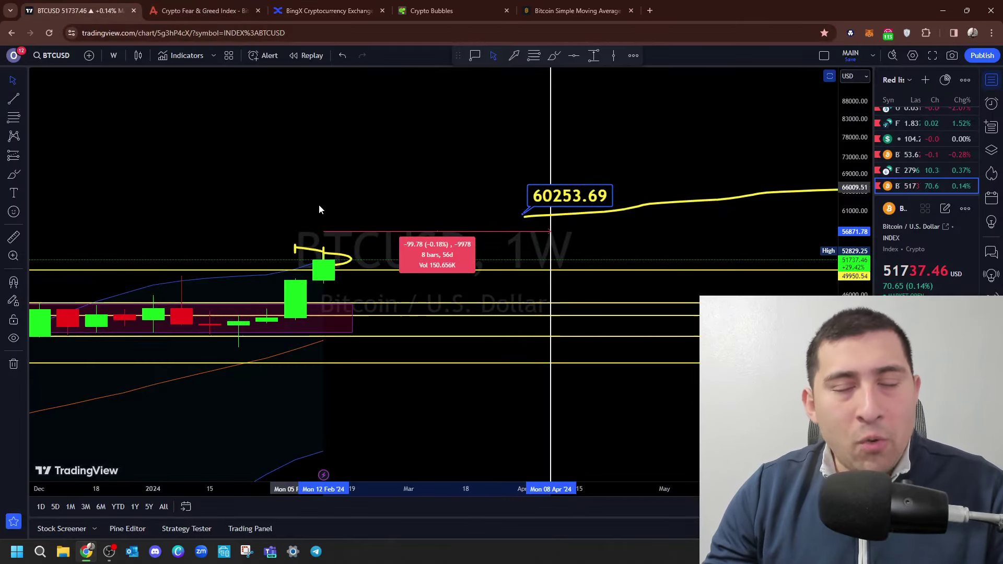
Sort the watchlist by percentage change, with the highest gainers first.
{"action": "scroll", "coordinate": [405, 163], "scroll_direction": "down", "scroll_amount": 5}
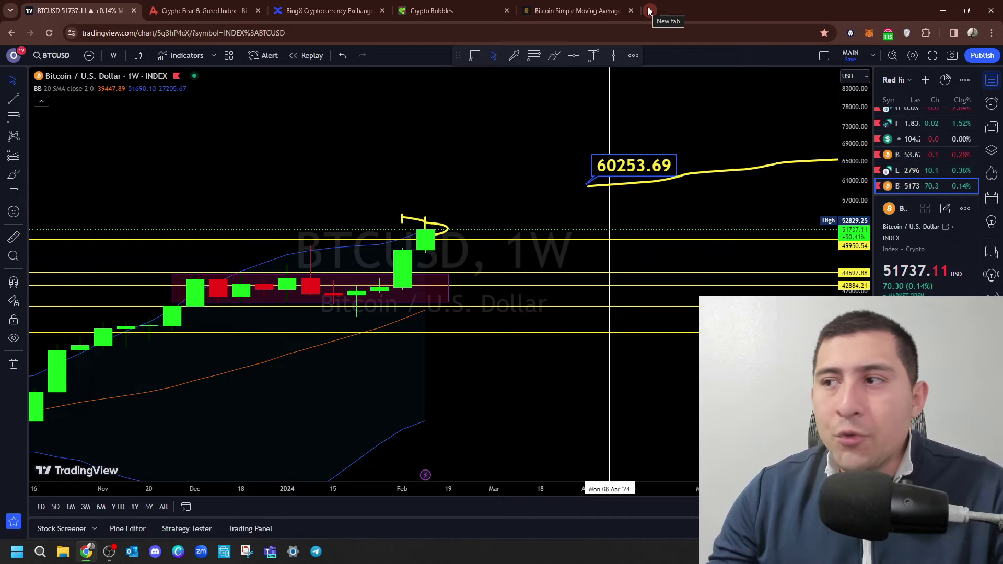
{"action": "left_click", "coordinate": [961, 99]}
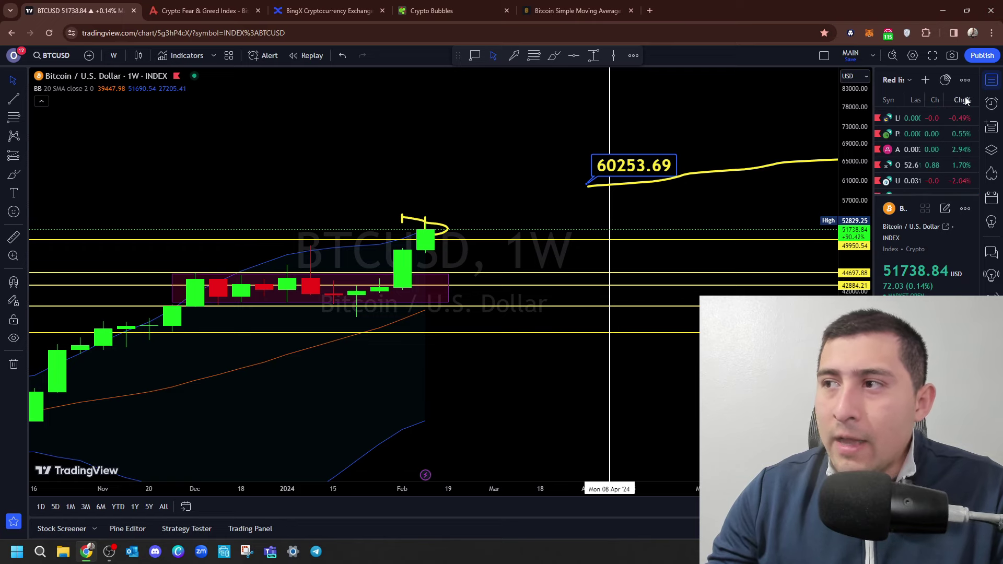
{"action": "left_click", "coordinate": [962, 100]}
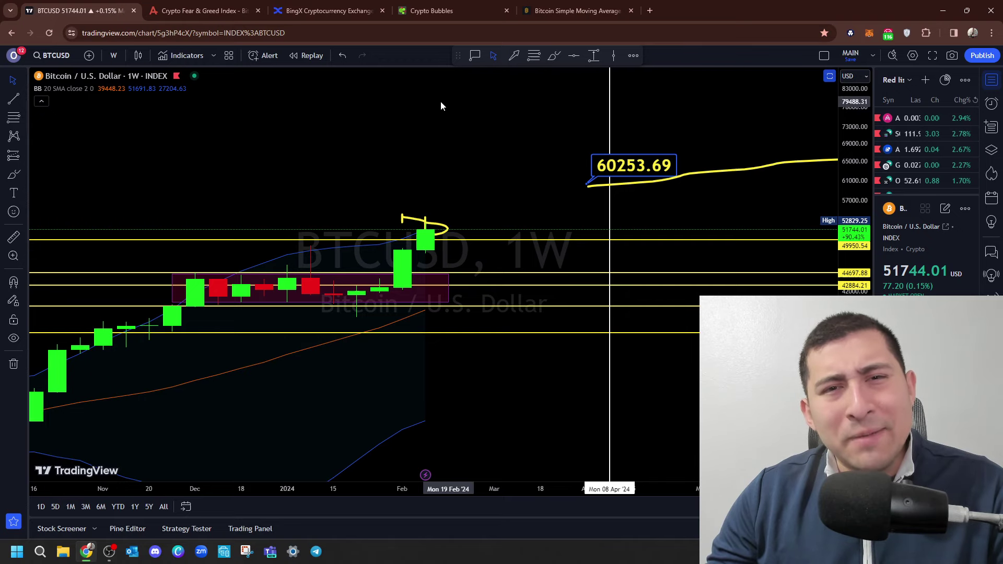
Open the Bitcoin Rainbow Chart on blockchaincenter.net in a new browser tab.
{"action": "left_click", "coordinate": [651, 10]}
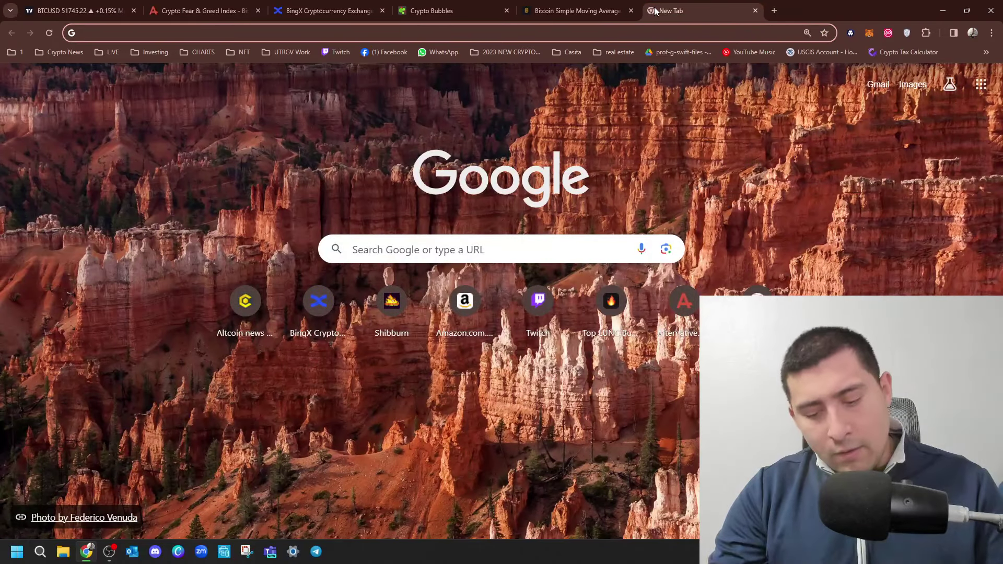
{"action": "type", "text": "b"}
{"action": "key", "text": "Return"}
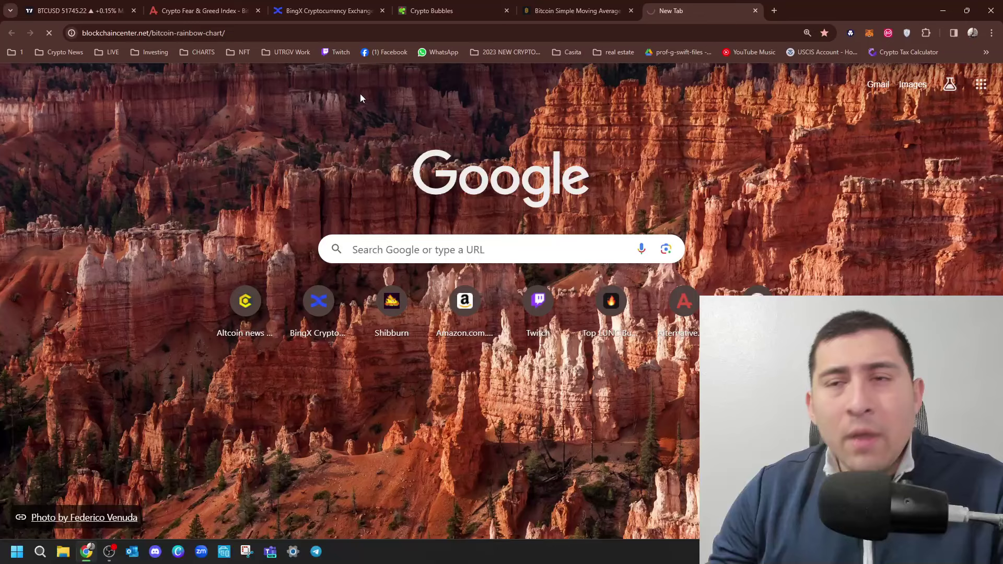
Inspect the rainbow chart's Bitcoin price and band ranges at September 2010 and around the first halving in December 2012.
{"action": "scroll", "coordinate": [368, 213], "scroll_direction": "down", "scroll_amount": 3}
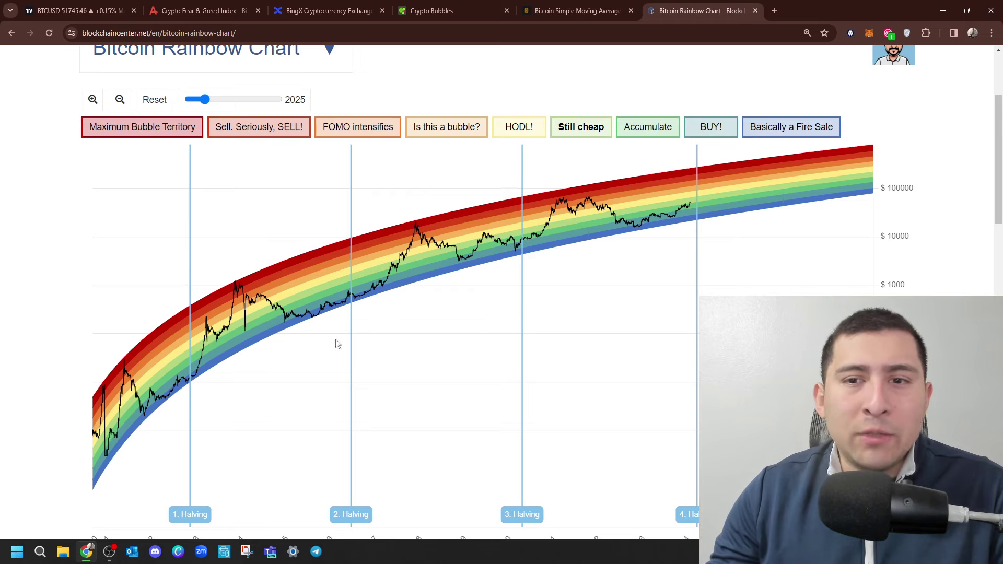
{"action": "mouse_move", "coordinate": [96, 431]}
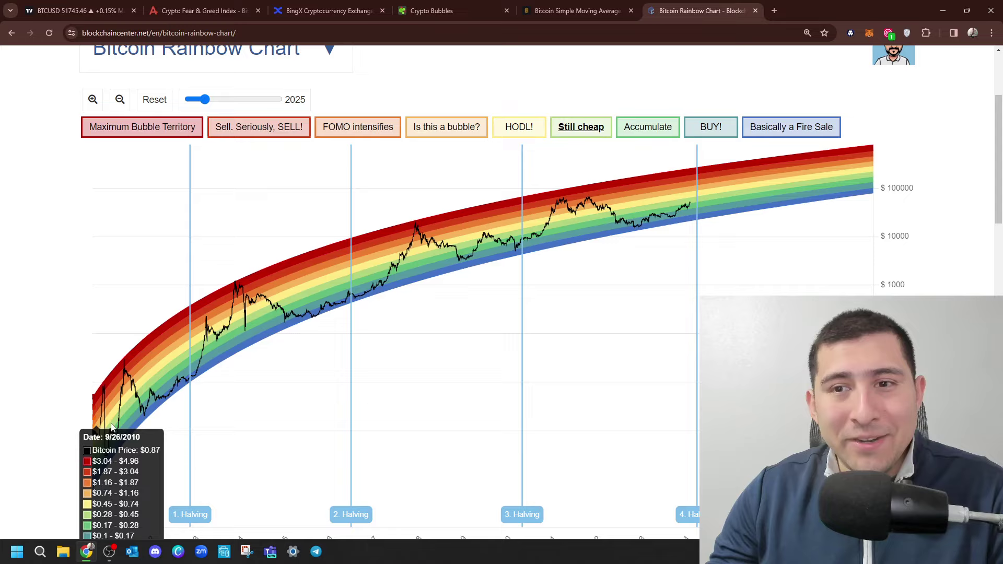
{"action": "mouse_move", "coordinate": [193, 379]}
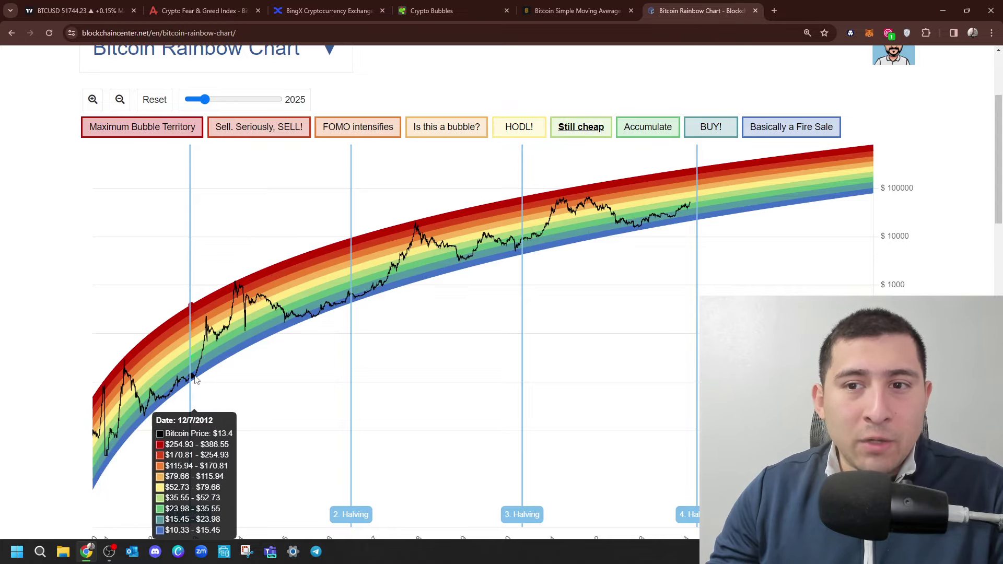